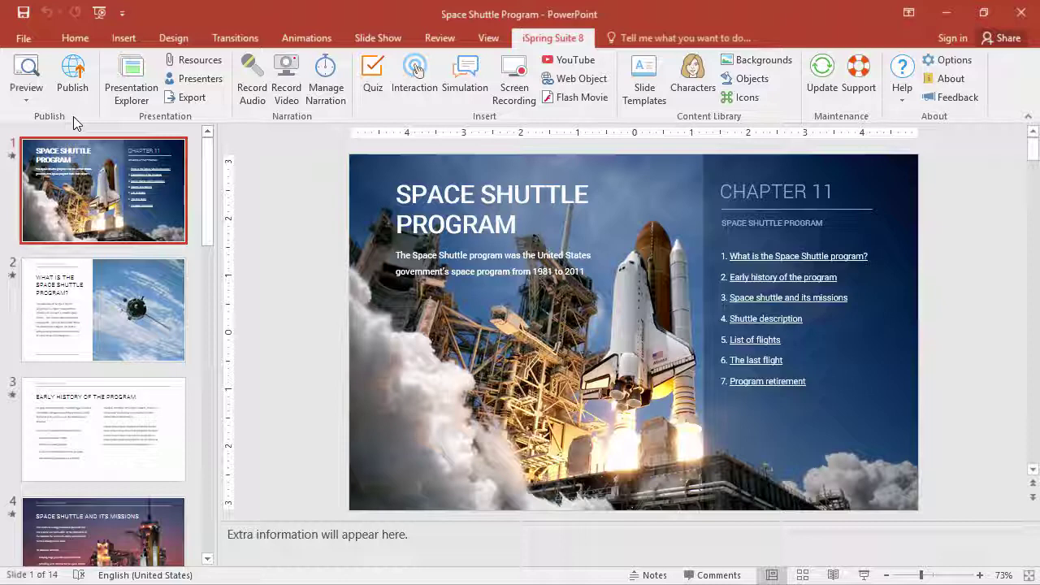
Set iSpring publishing to LMS with zipped output enabled.
left_click(72, 96)
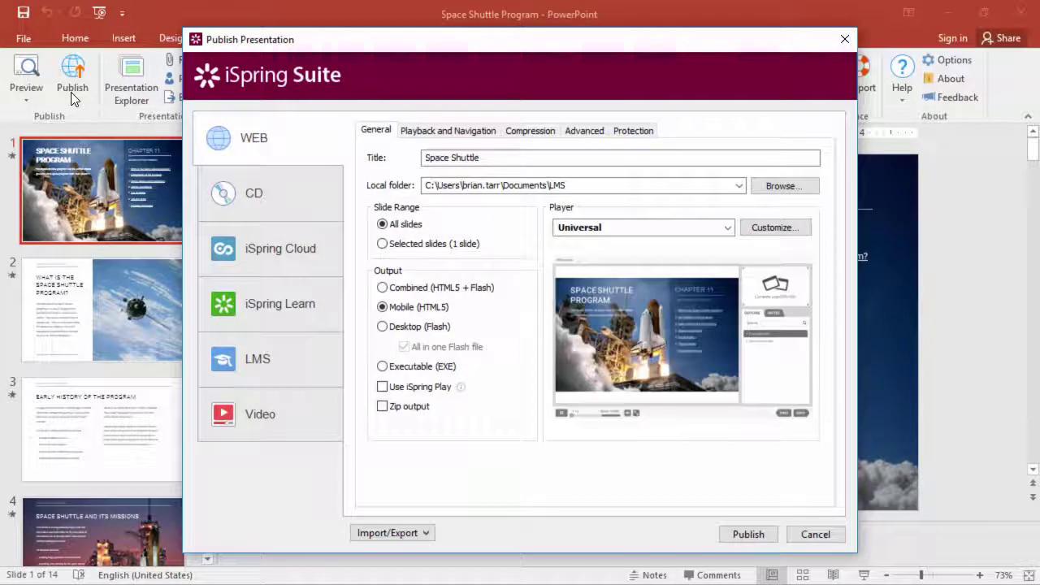
left_click(252, 350)
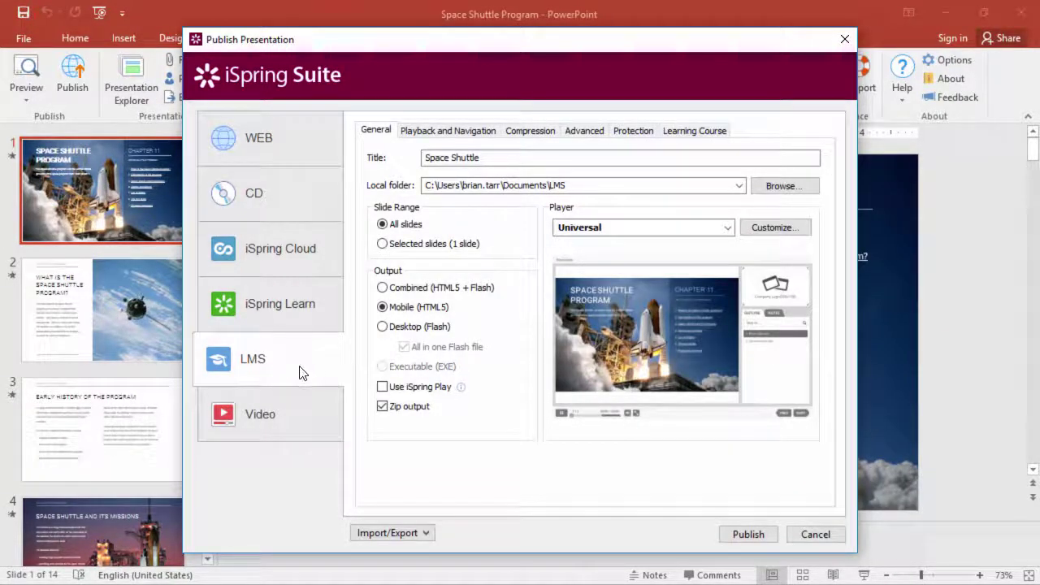
left_click(381, 406)
left_click(381, 407)
Change the Learning Course type from SCORM 1.2 to AICC, then customize progress and completion.
left_click(692, 132)
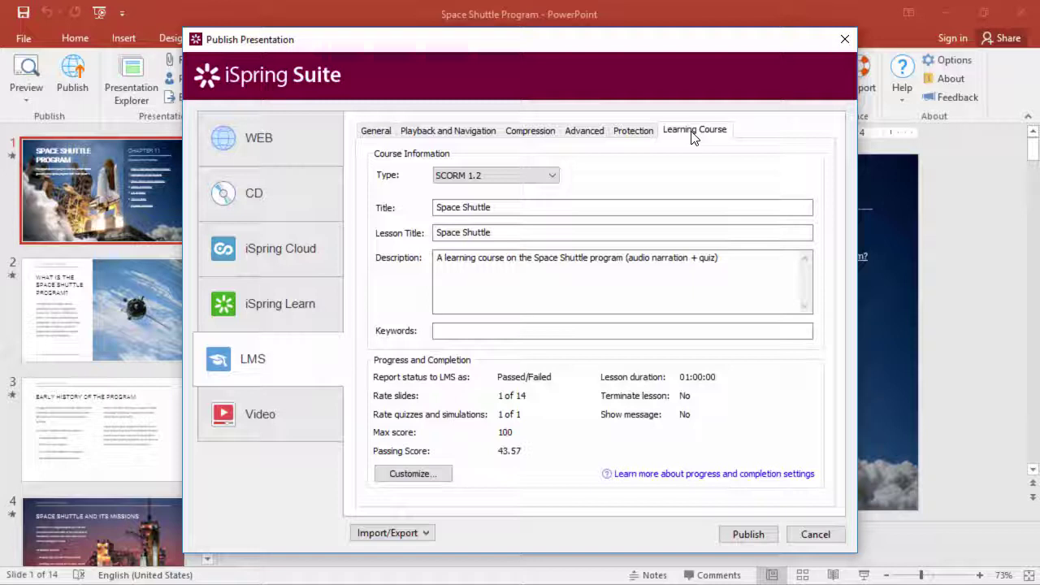
left_click(553, 174)
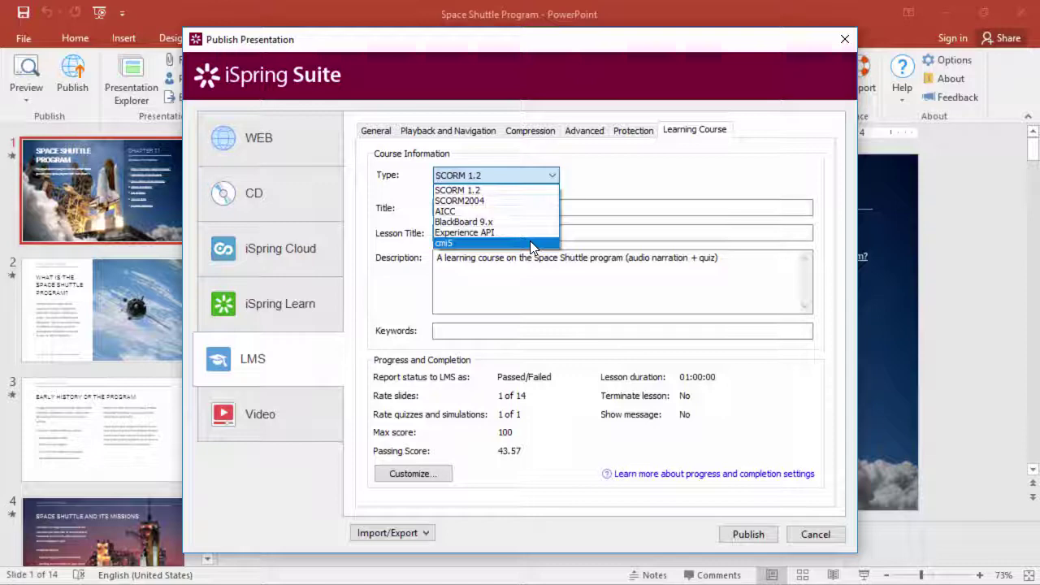
left_click(531, 211)
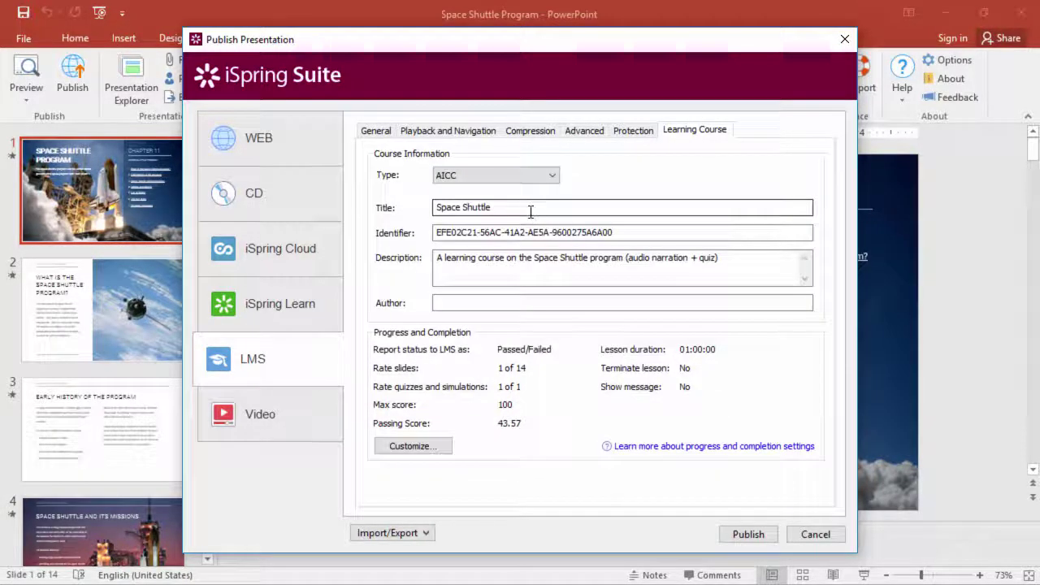
left_click(546, 302)
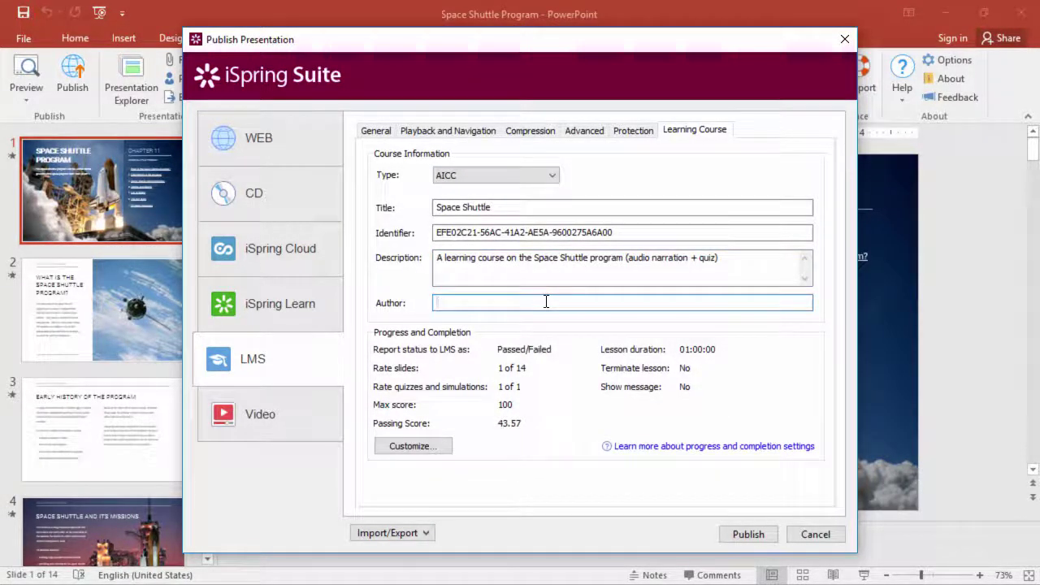
left_click(419, 445)
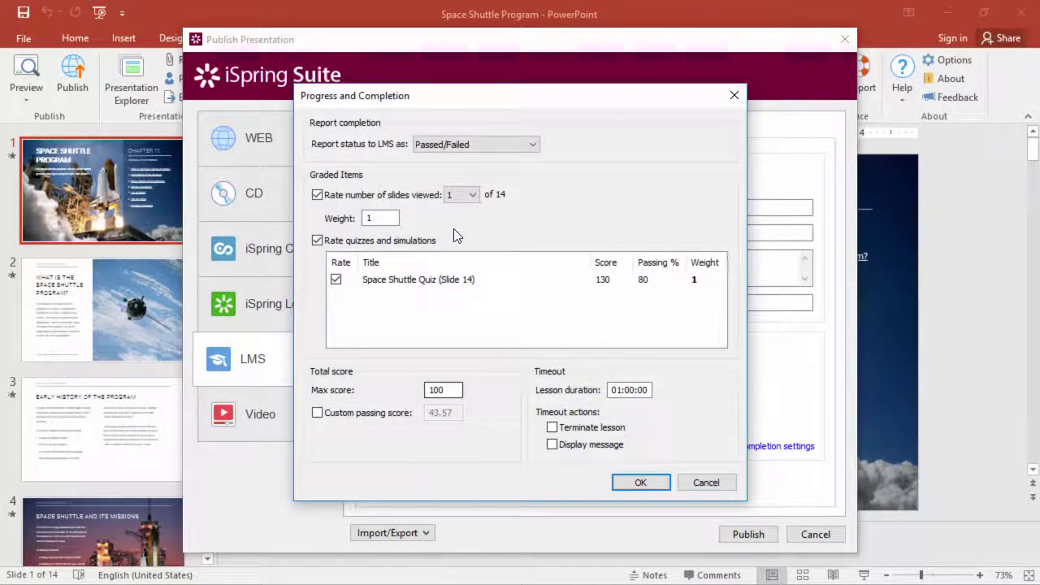
left_click(476, 148)
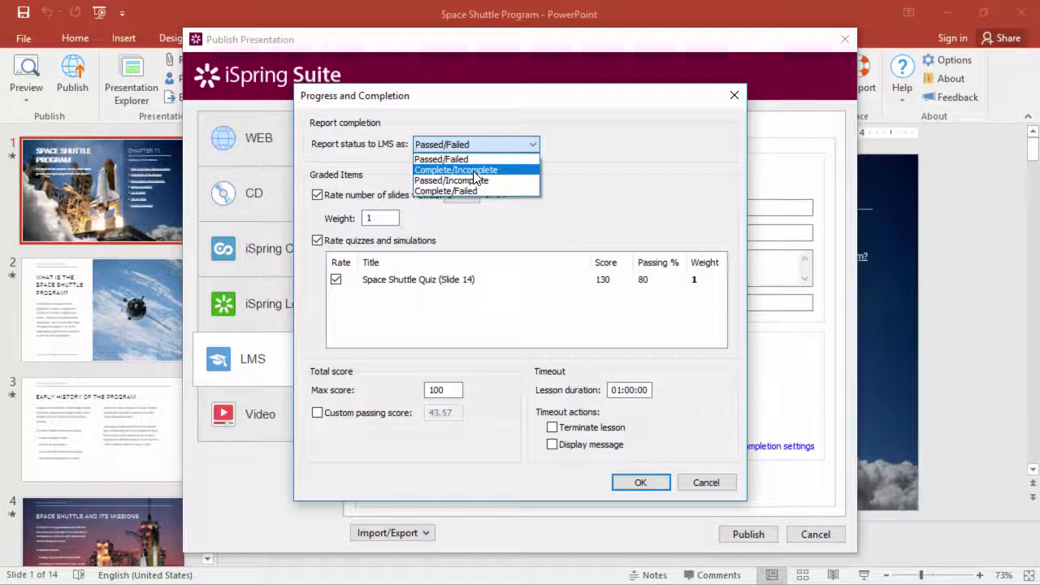
left_click(476, 159)
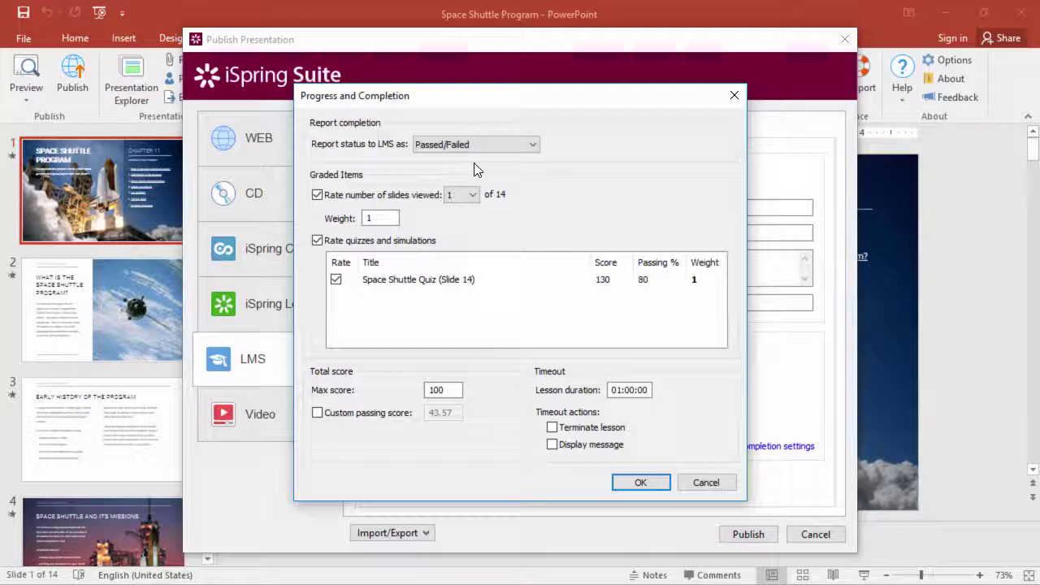
left_click(317, 195)
left_click(316, 240)
Accept the Progress and Completion settings and publish the AICC course package.
left_click(638, 484)
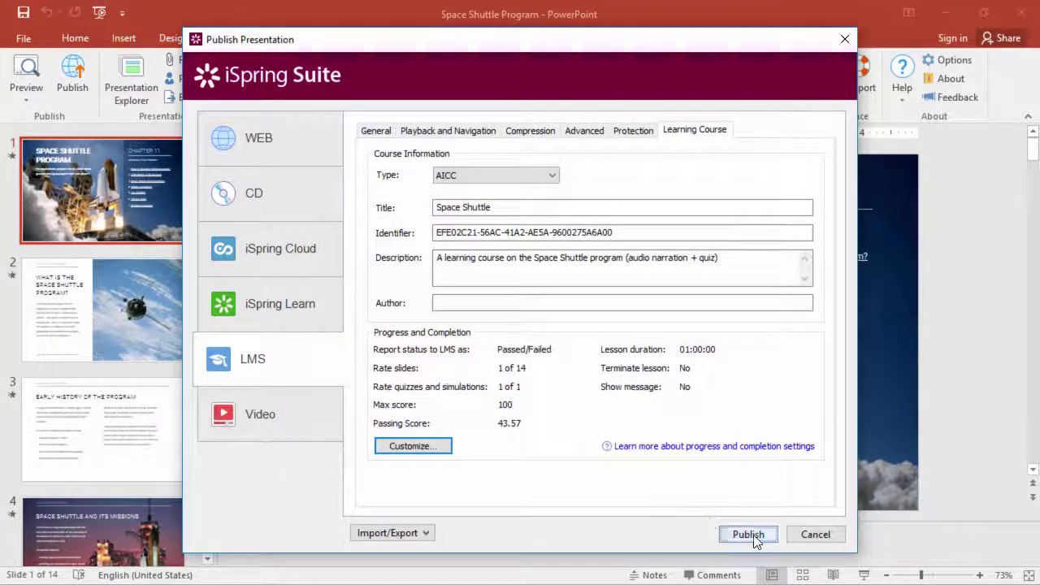
left_click(751, 534)
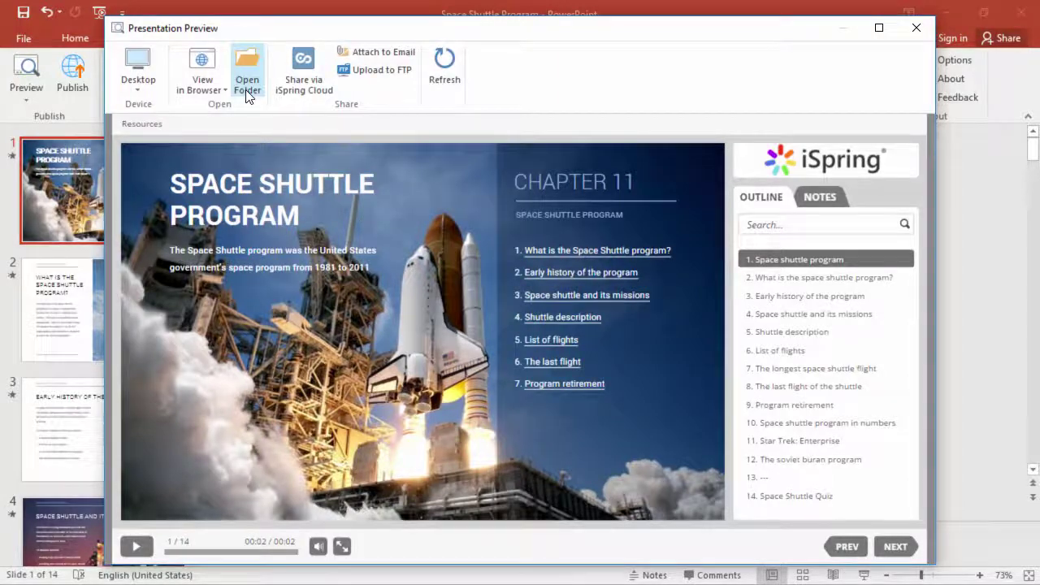
Open the output folder and copy the Space Shuttle zip's file path.
left_click(247, 73)
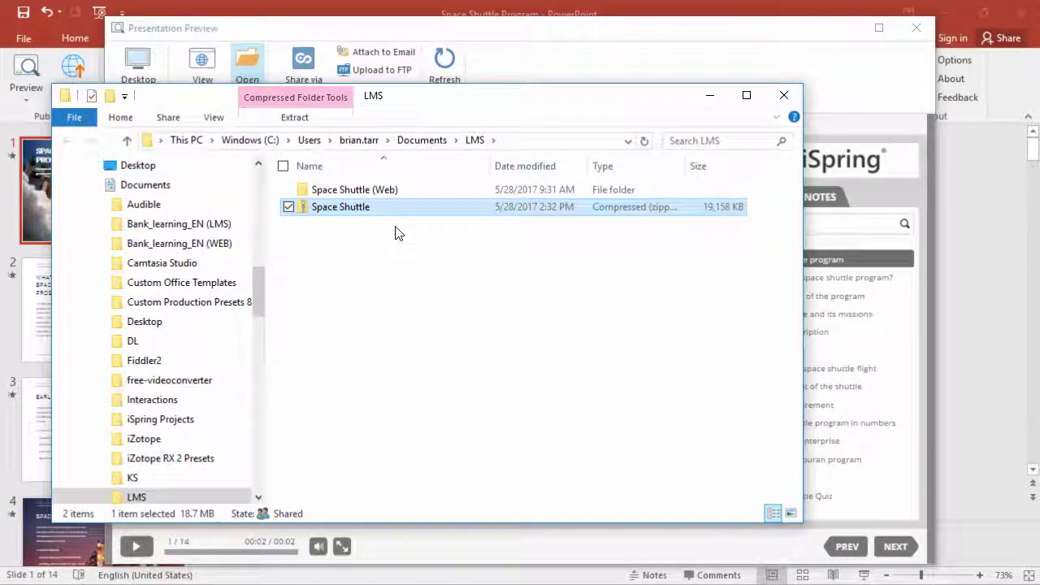
left_click(398, 233)
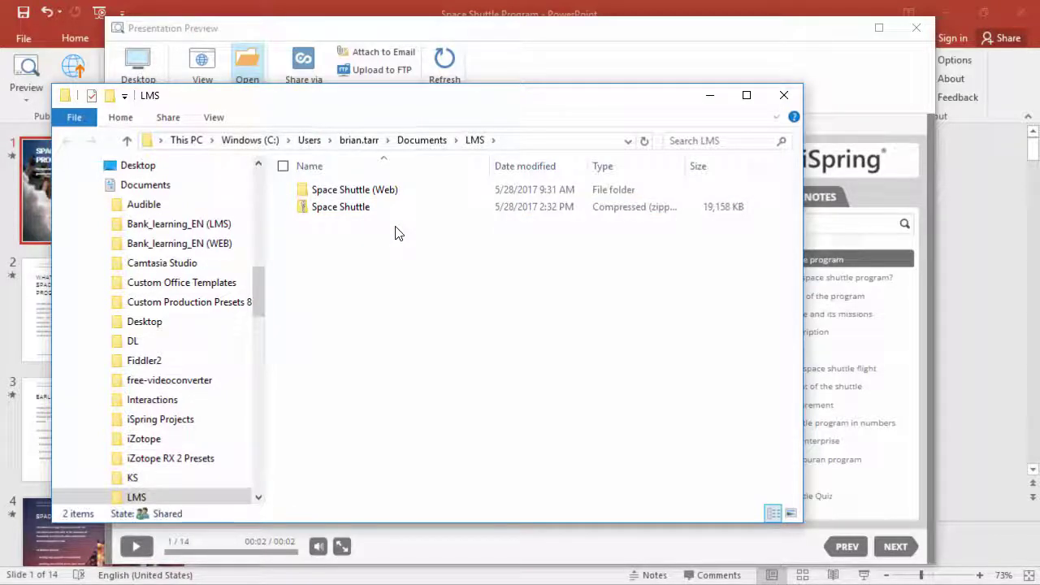
left_click(392, 211)
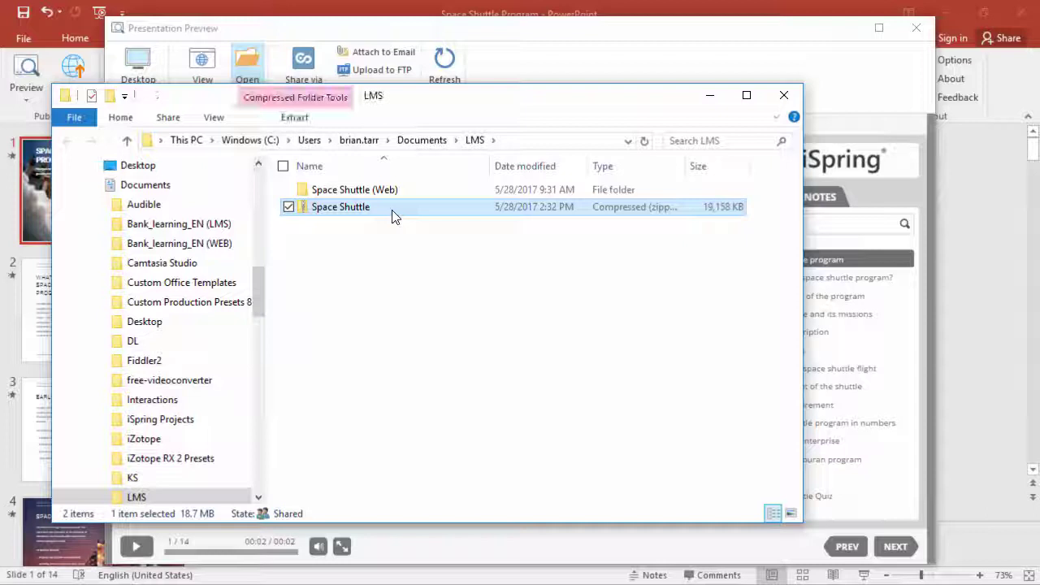
right_click(391, 210)
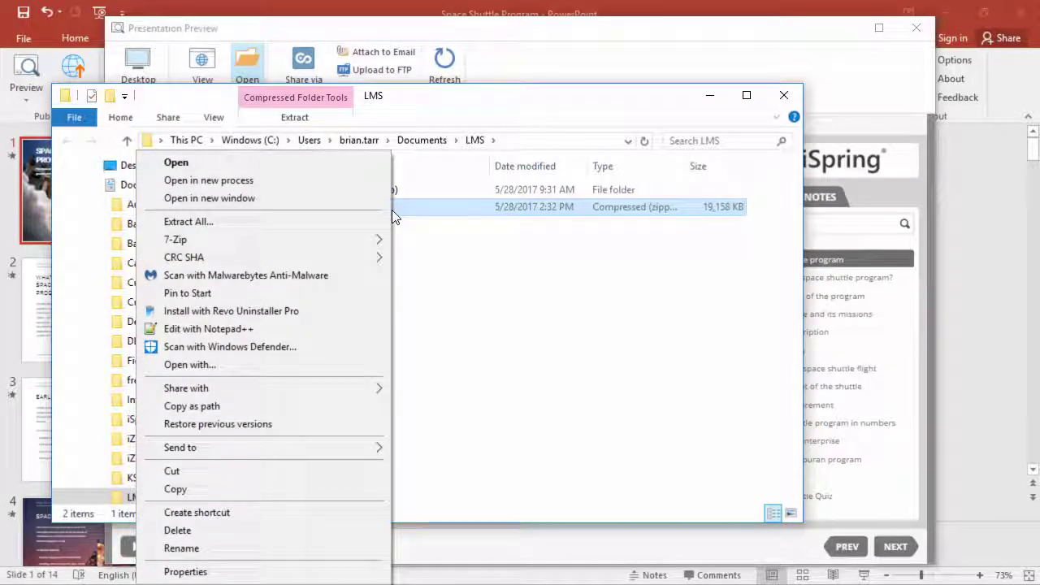
left_click(289, 408)
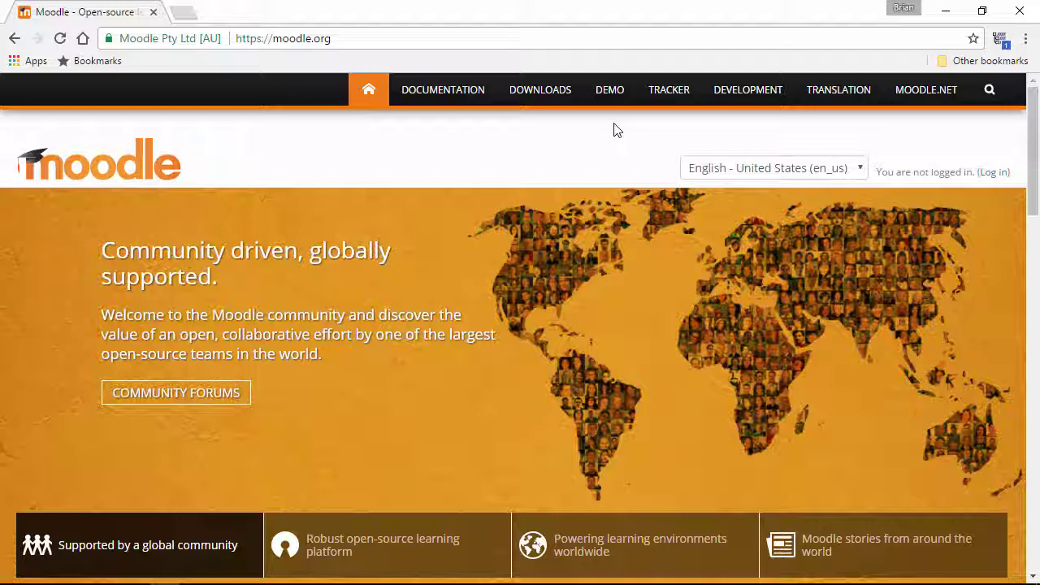
Go to the Mount Orange School Moodle demo's teacher login page.
left_click(614, 97)
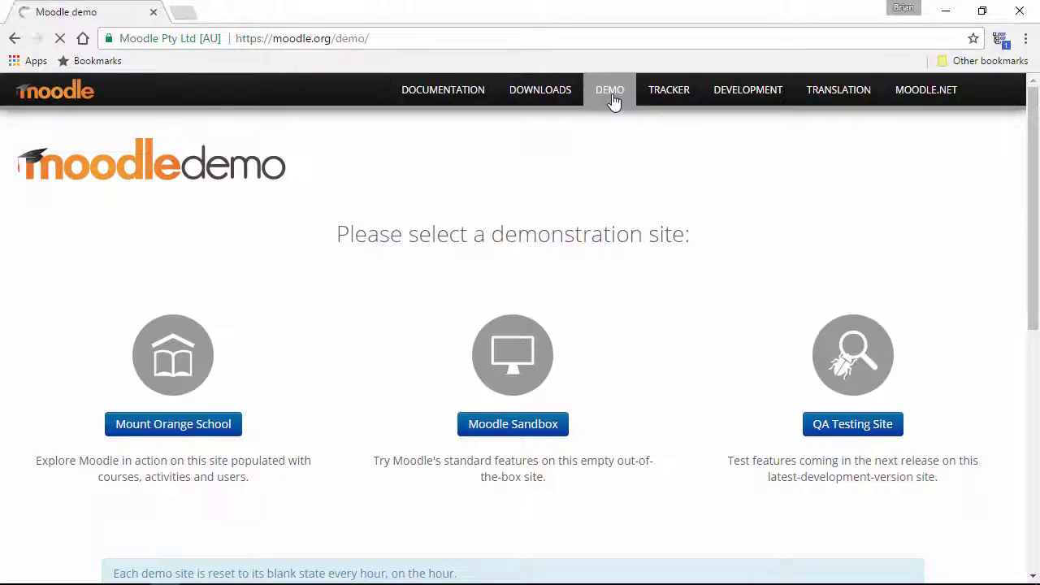
left_click(165, 435)
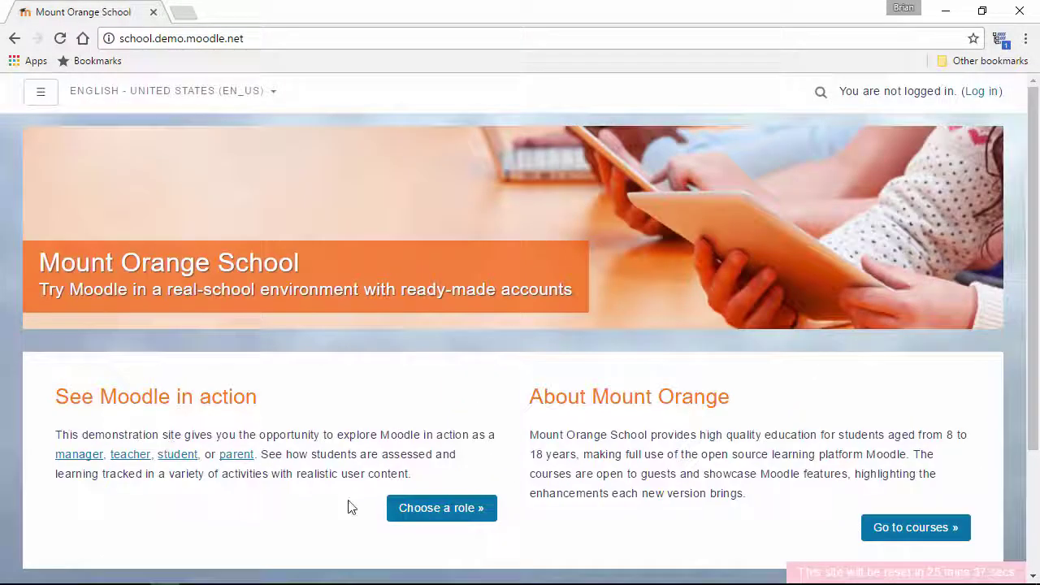
left_click(441, 510)
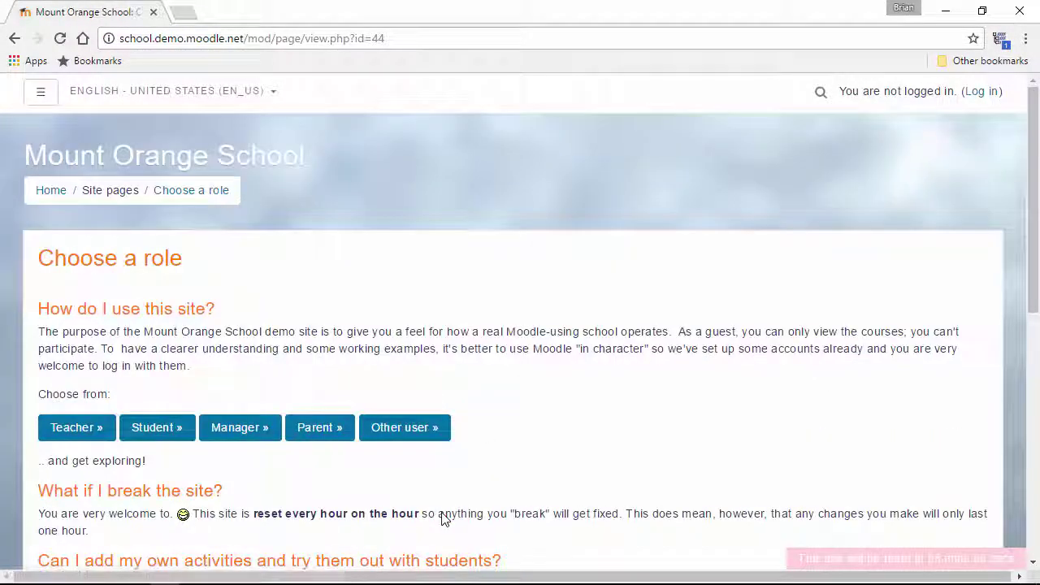
left_click(69, 431)
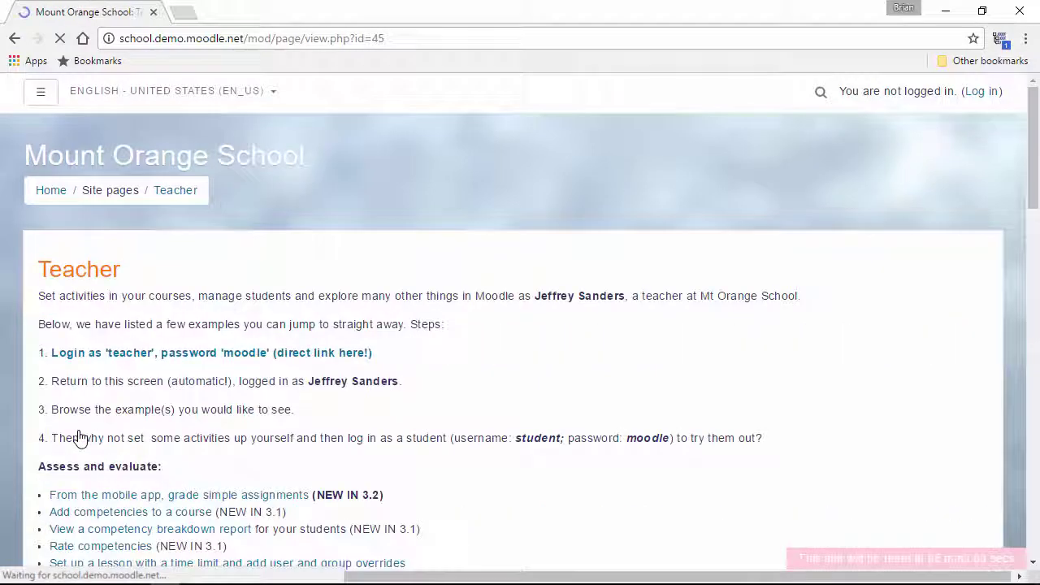
left_click(173, 358)
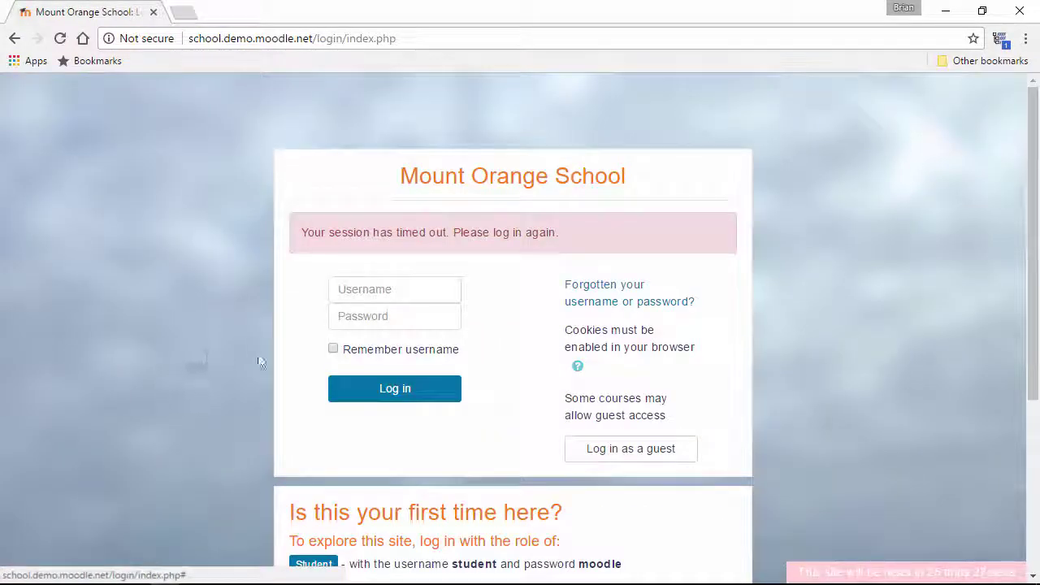
Log in with the teacher demo username and password.
scroll(495, 382, "down", 2)
scroll(495, 382, "down", 1)
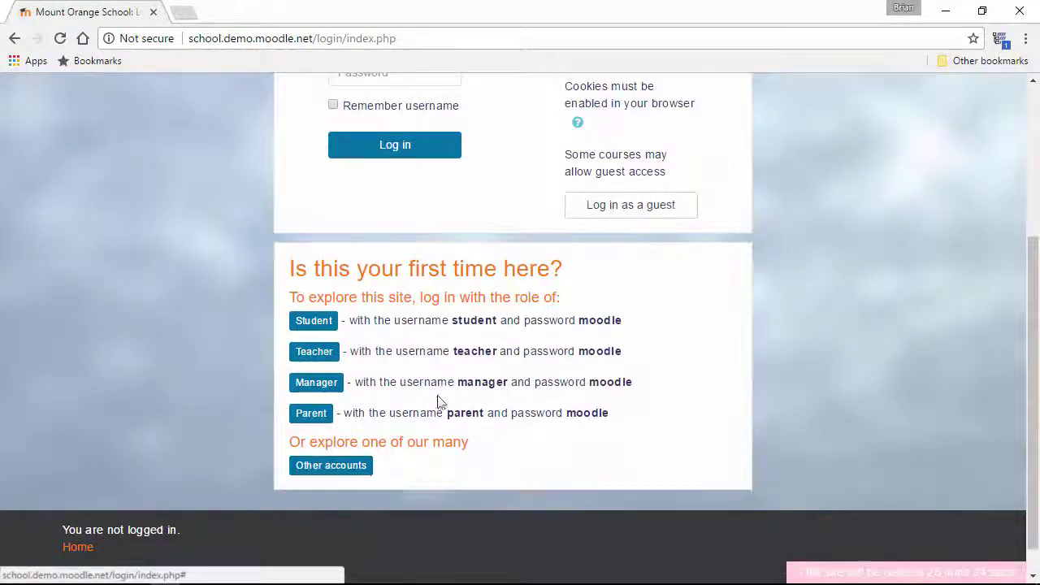
scroll(441, 383, "up", 2)
scroll(441, 382, "up", 1)
left_click(379, 287)
type("t")
left_click(375, 312)
left_click(374, 321)
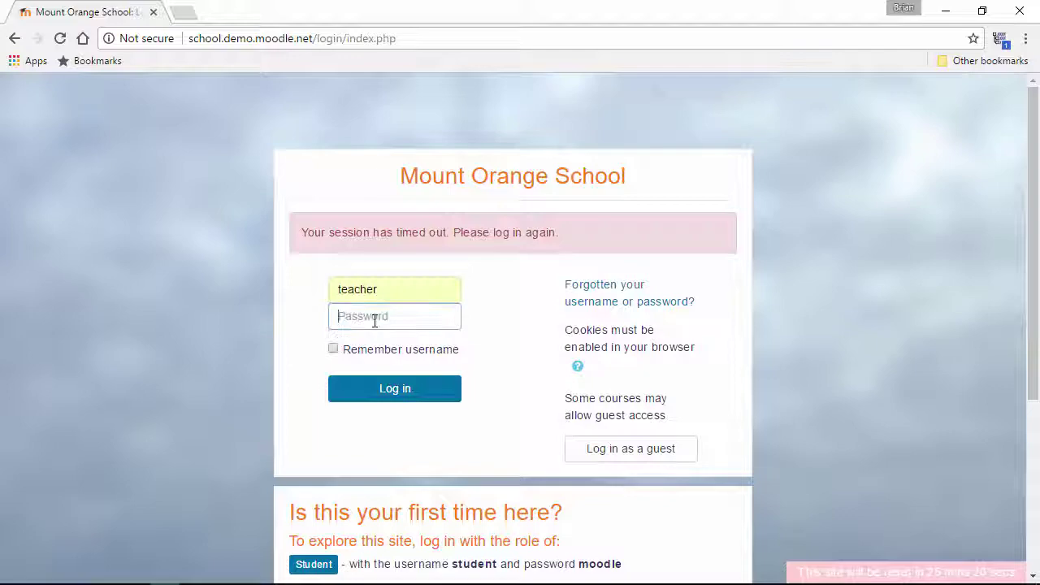
type("moodle")
key("Return")
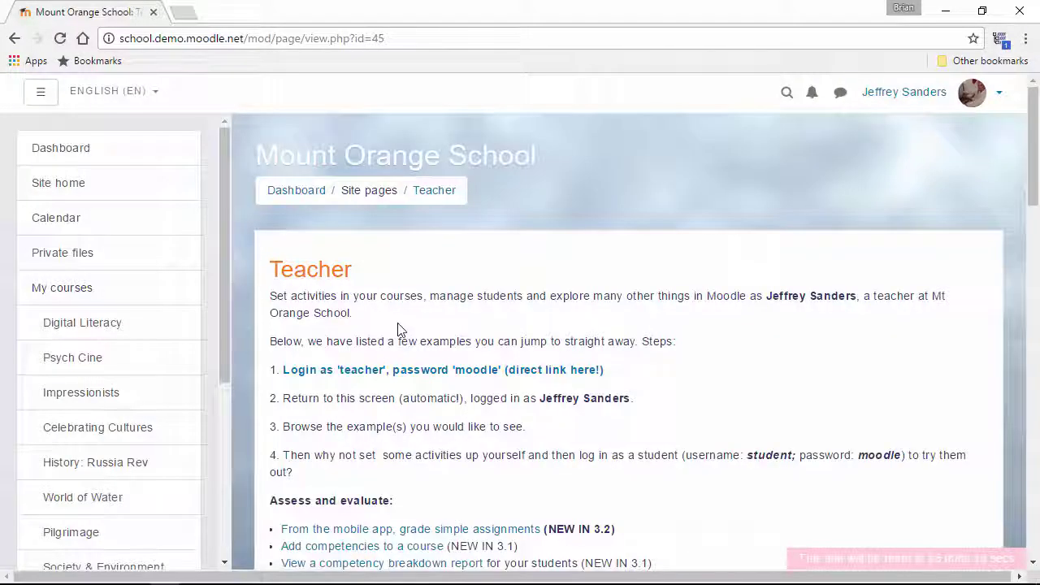
Scroll down to the Celebrating Cultures course and open it.
scroll(398, 329, "down", 2)
scroll(411, 322, "down", 4)
scroll(418, 327, "down", 2)
scroll(414, 325, "down", 2)
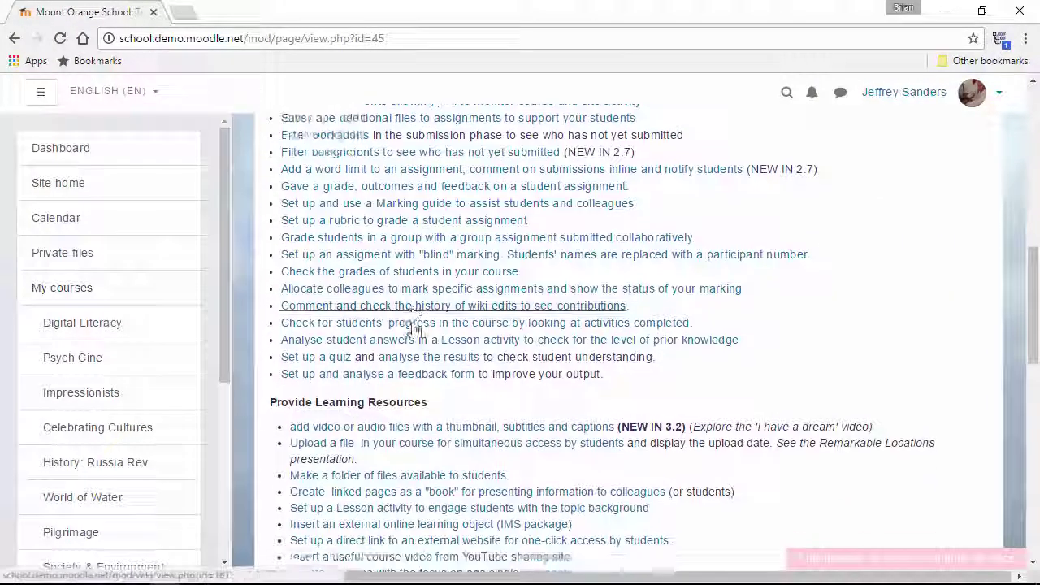
scroll(414, 326, "down", 2)
scroll(414, 328, "down", 2)
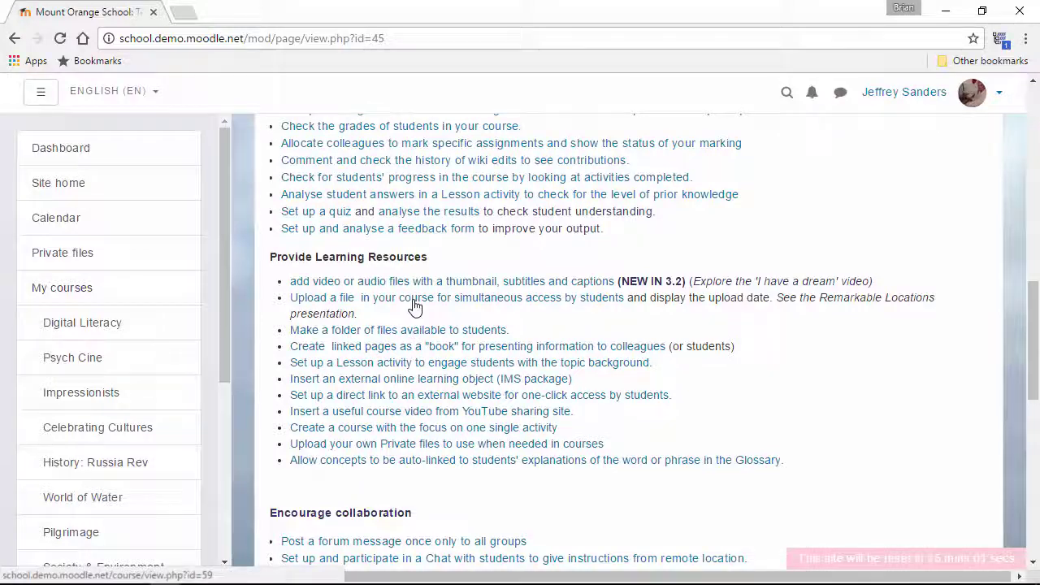
left_click(414, 306)
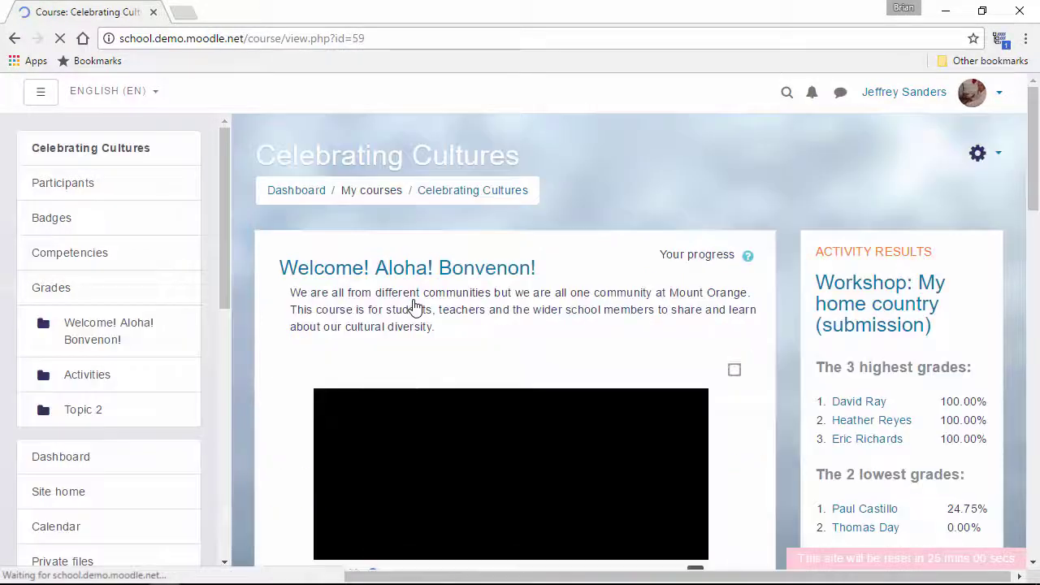
Turn editing on, then drop Space Shuttle.zip onto the course and upload it as a SCORM package.
left_click(979, 155)
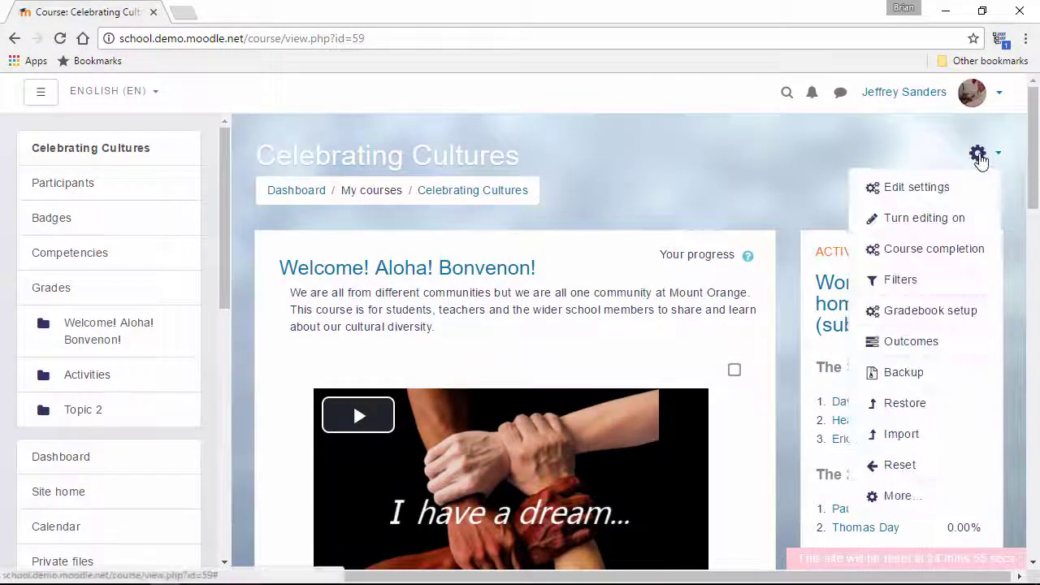
left_click(924, 217)
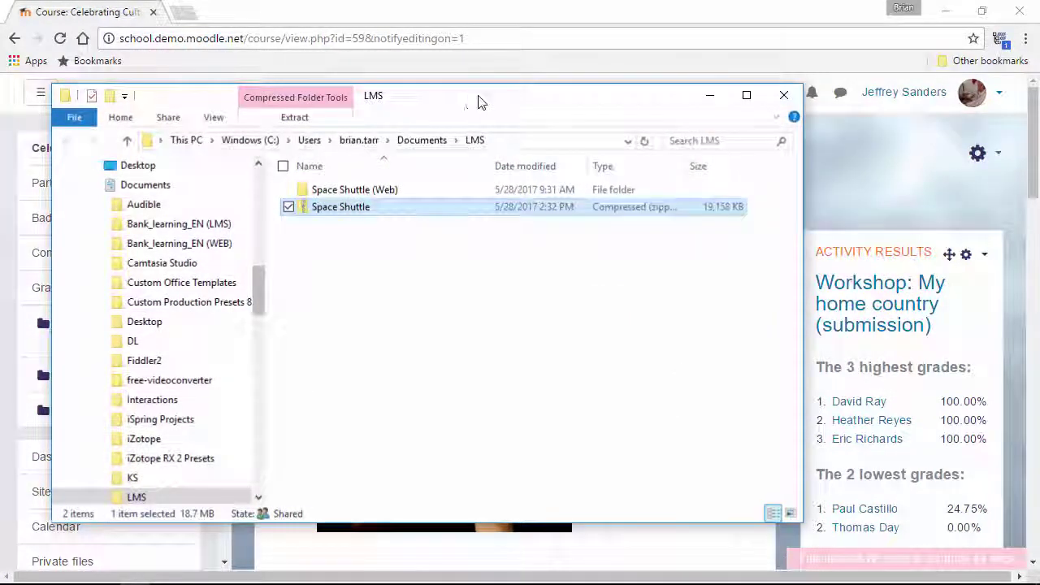
left_click_drag(480, 99, 973, 108)
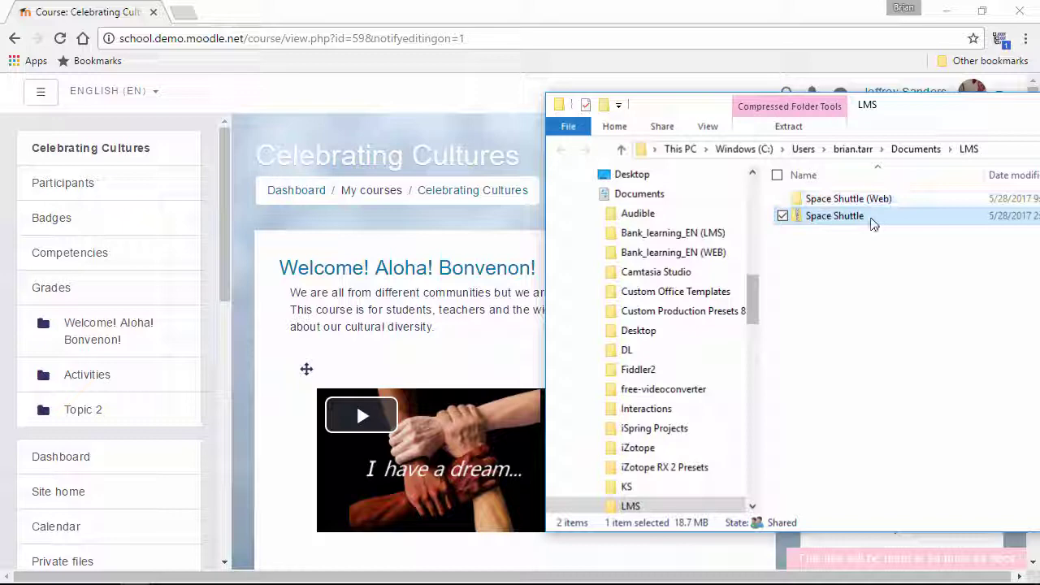
left_click_drag(877, 216, 373, 264)
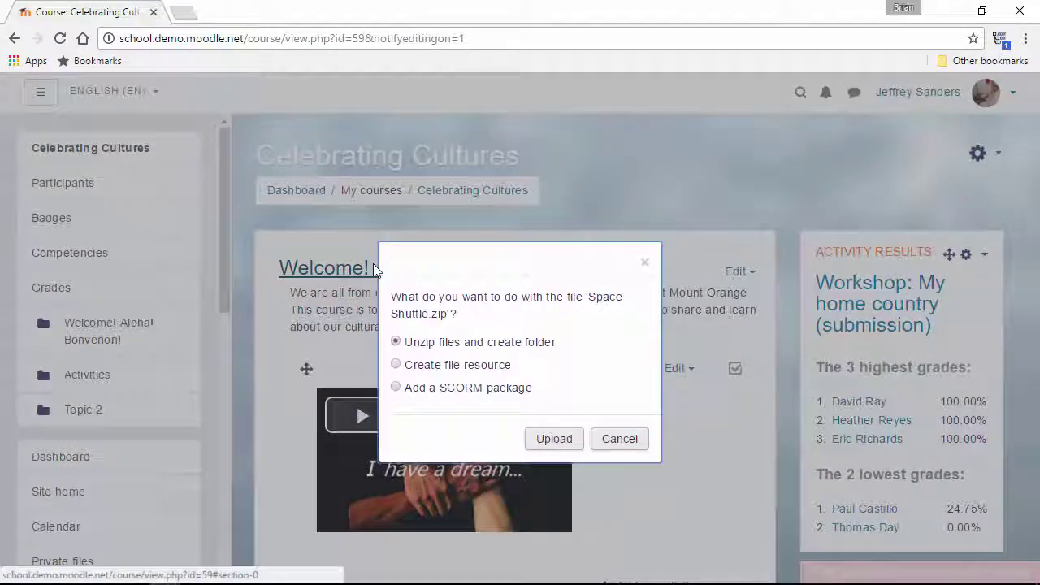
left_click(396, 388)
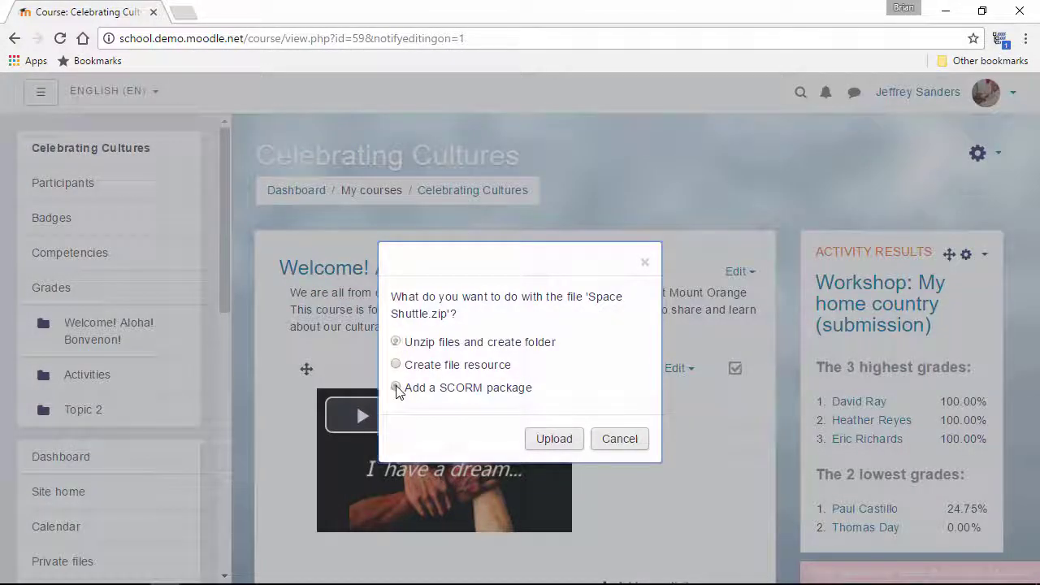
left_click(542, 439)
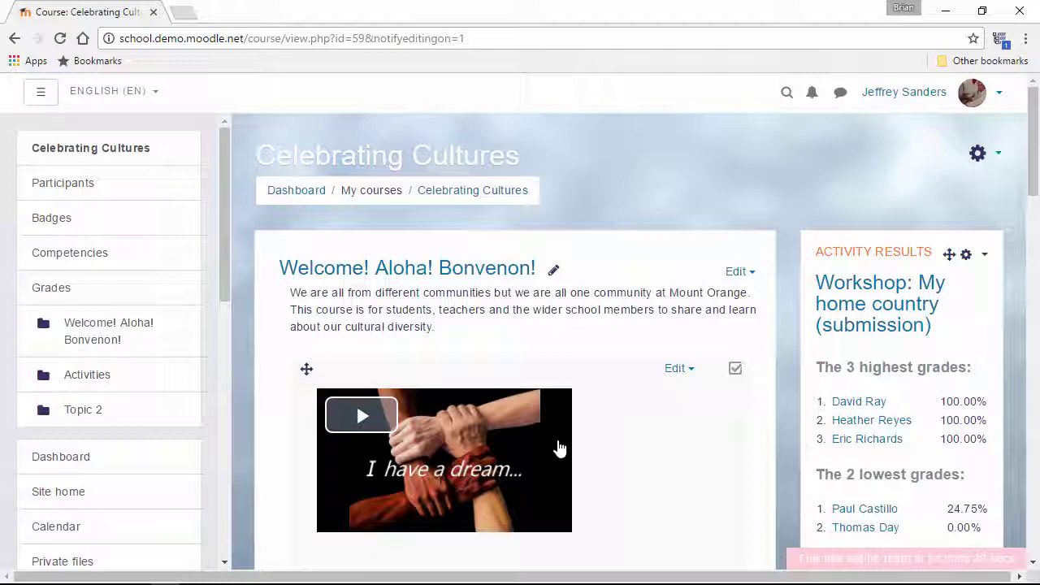
Scroll down to find the Space Shuttle.zip item loading below the welcome video.
scroll(626, 443, "down", 1)
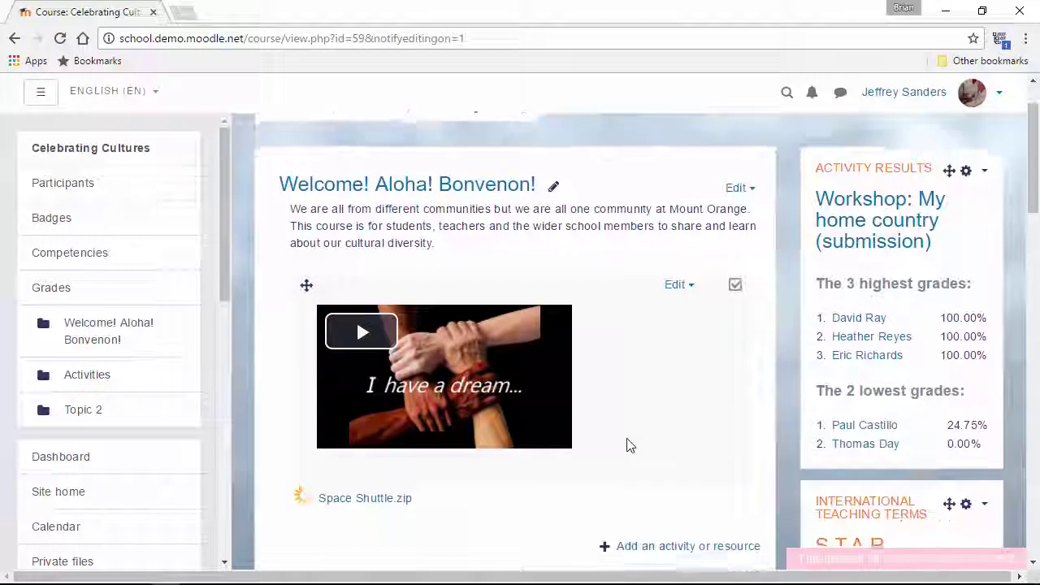
scroll(627, 443, "down", 1)
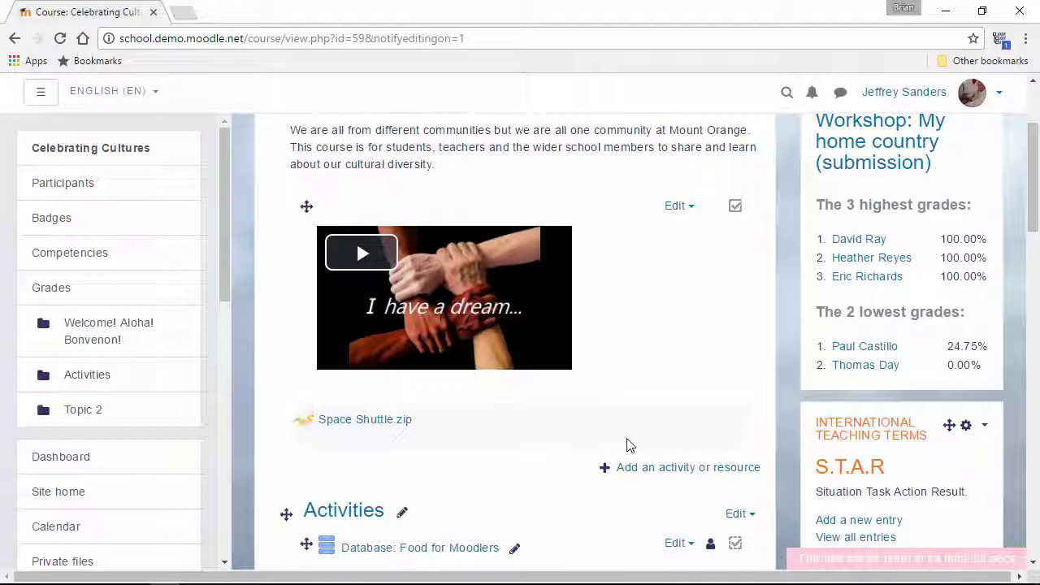